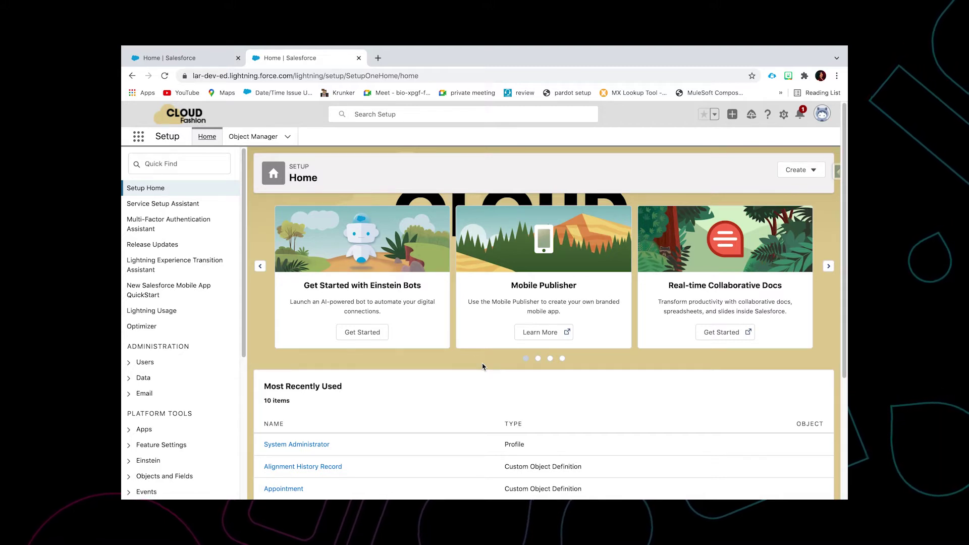
# Step: Find Profiles via a 'profiles' Quick Find search and edit System Administrator on page 2
pyautogui.click(196, 166)
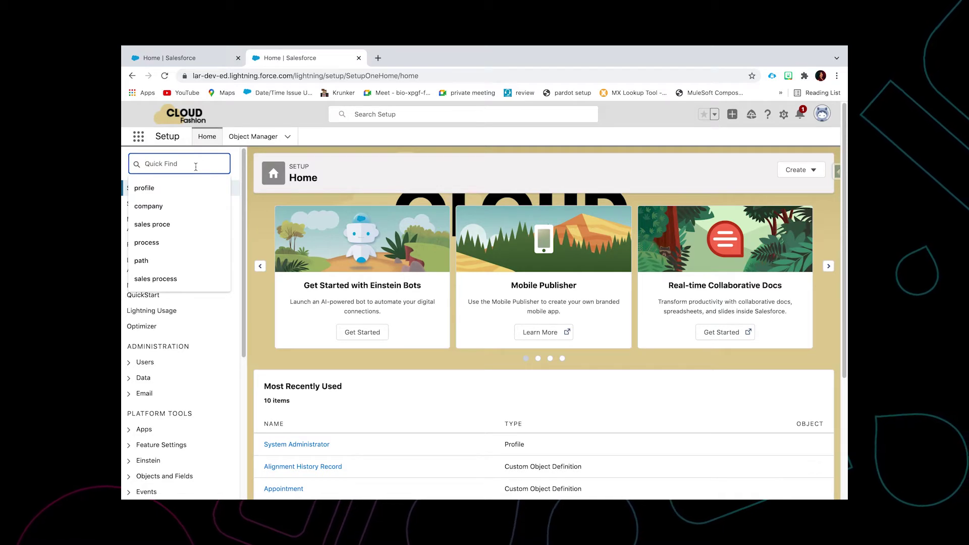
pyautogui.write('p')
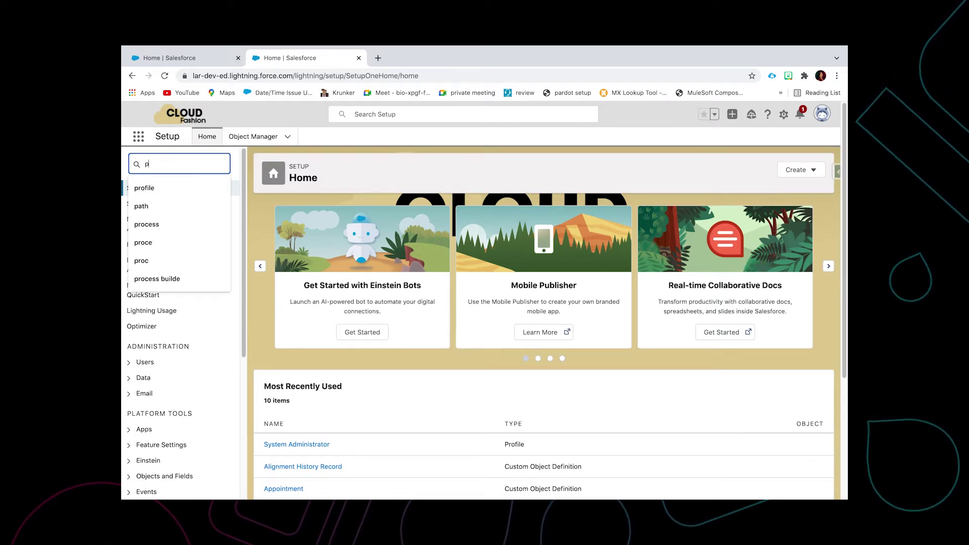
pyautogui.write('roli')
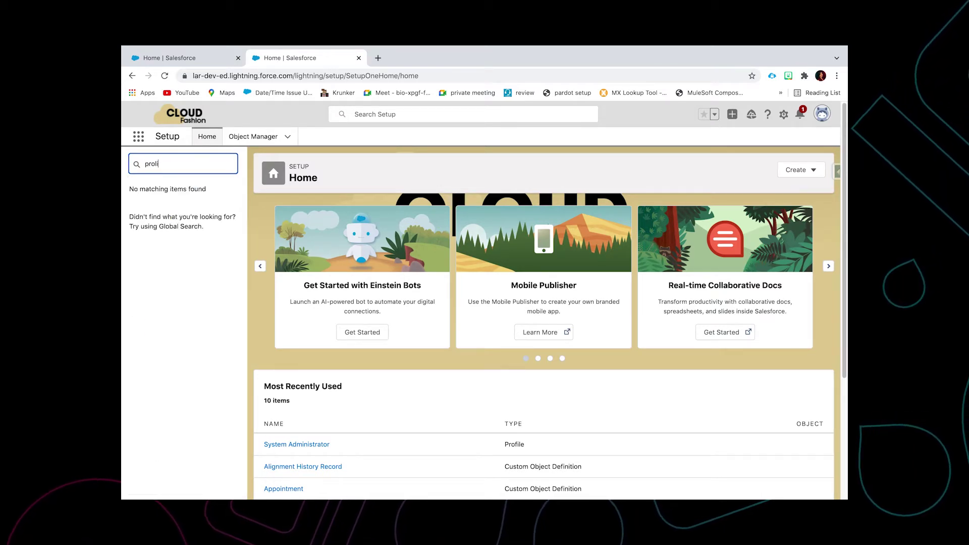
pyautogui.press('BackSpace')
pyautogui.press('BackSpace')
pyautogui.write('files')
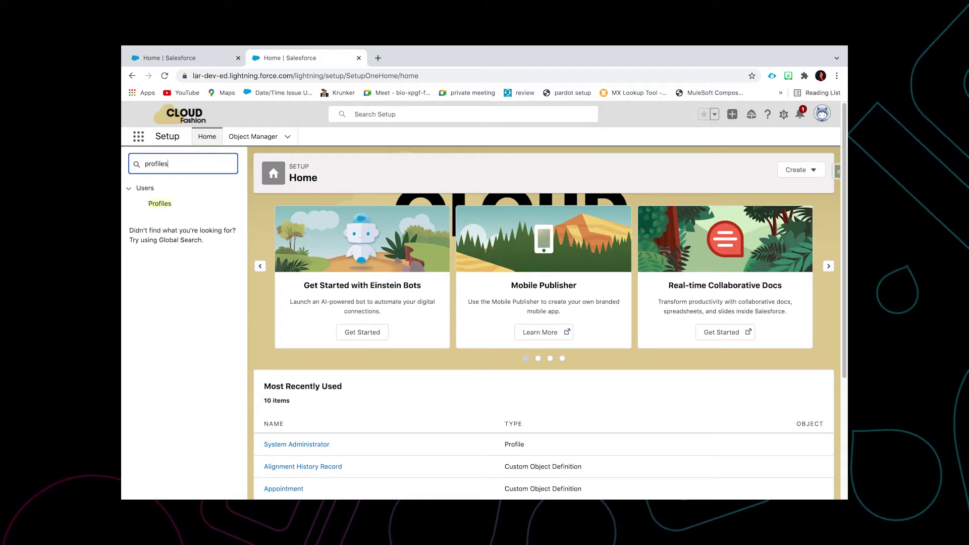
pyautogui.click(160, 203)
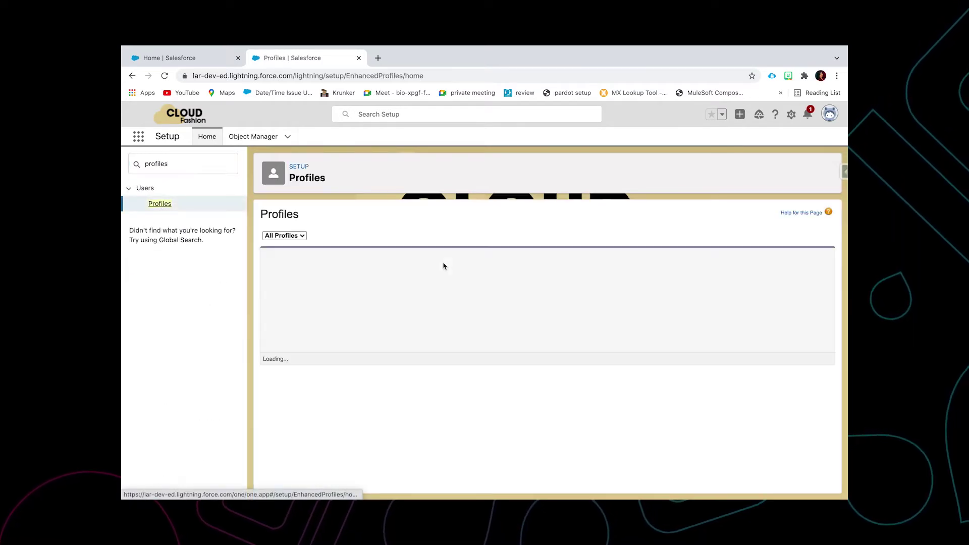
pyautogui.scroll(-3, 472, 303)
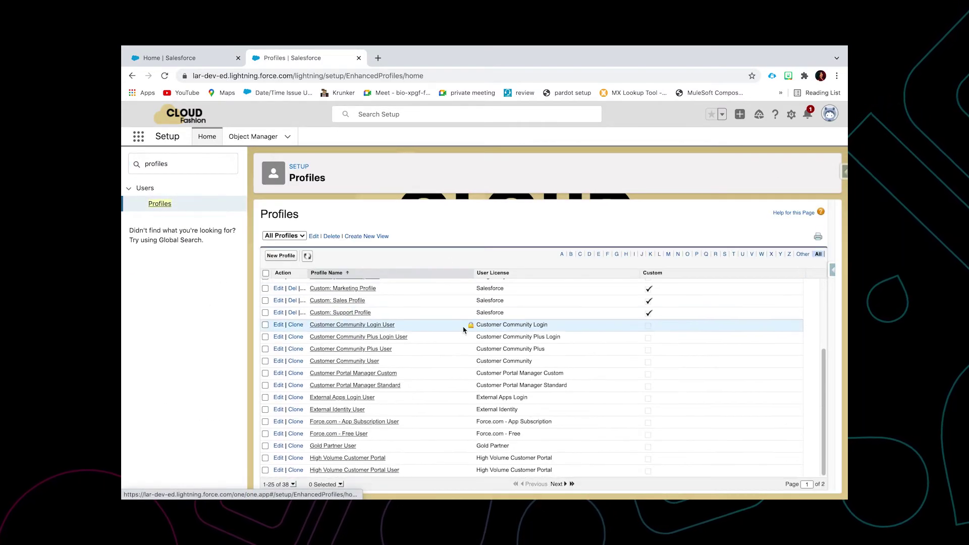
pyautogui.click(559, 484)
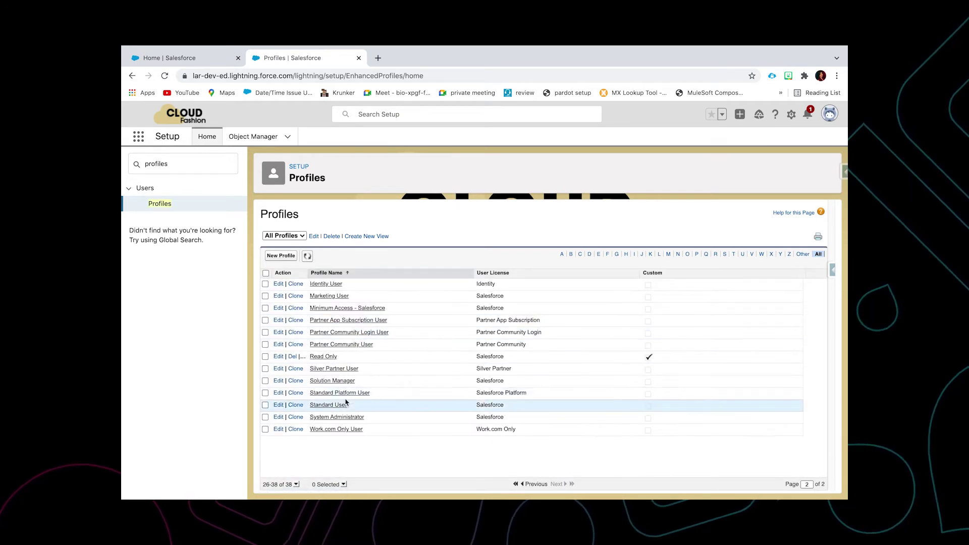
pyautogui.click(337, 417)
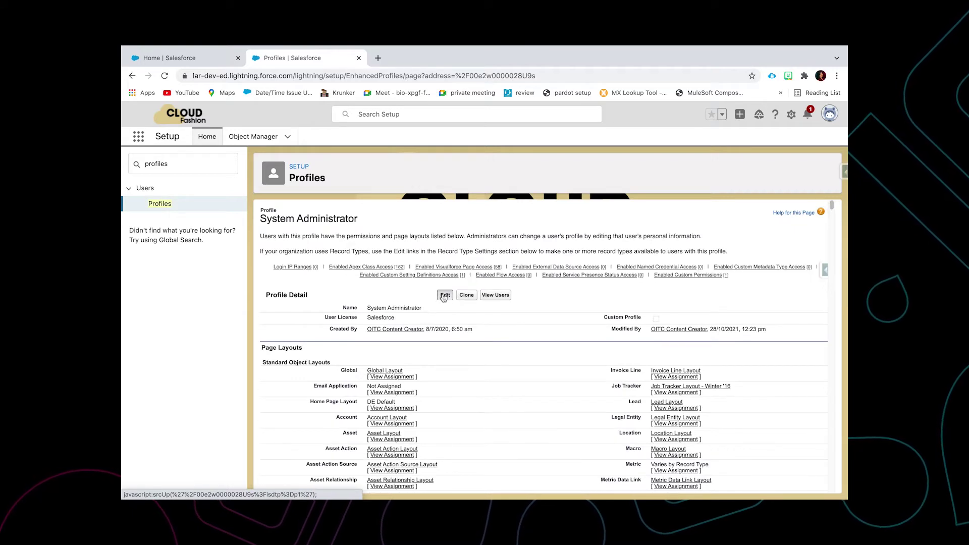
pyautogui.click(446, 295)
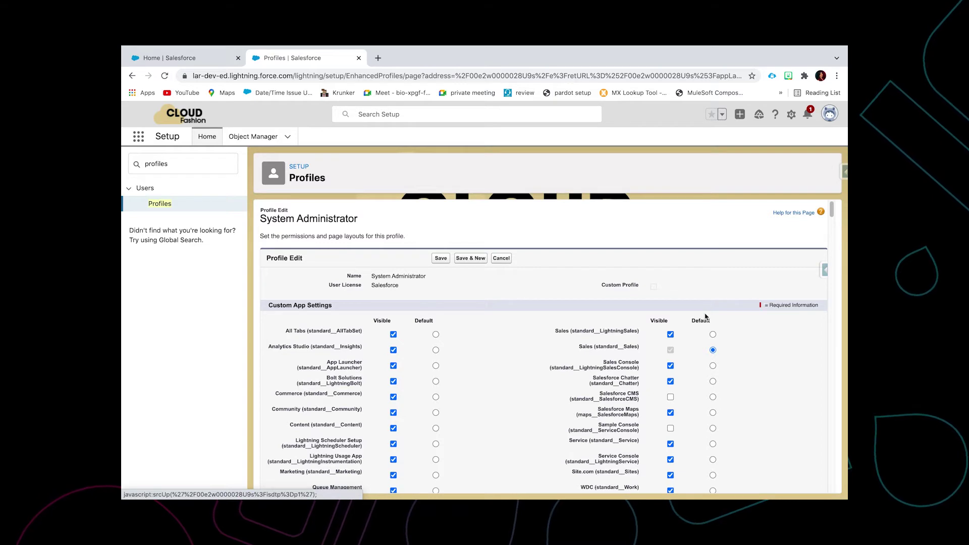
pyautogui.click(138, 137)
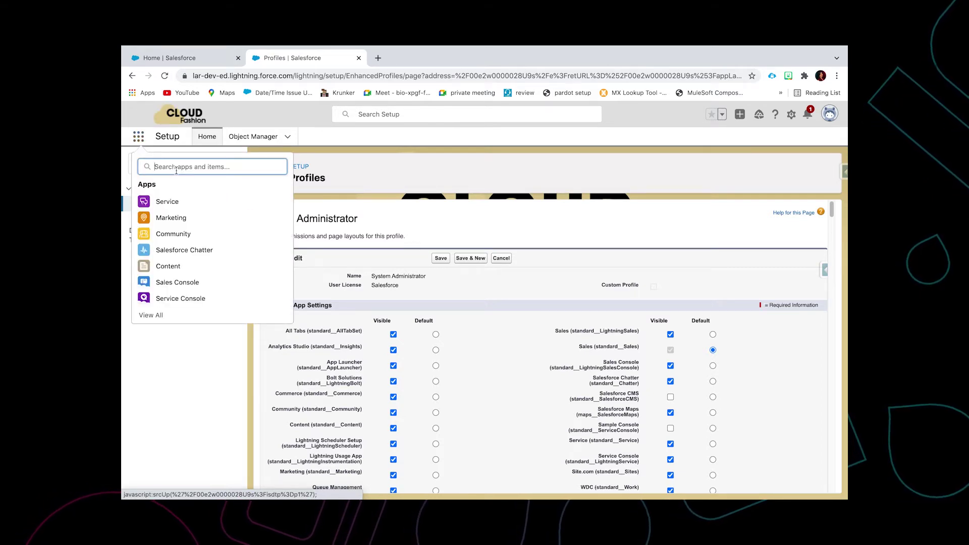
pyautogui.write('sales')
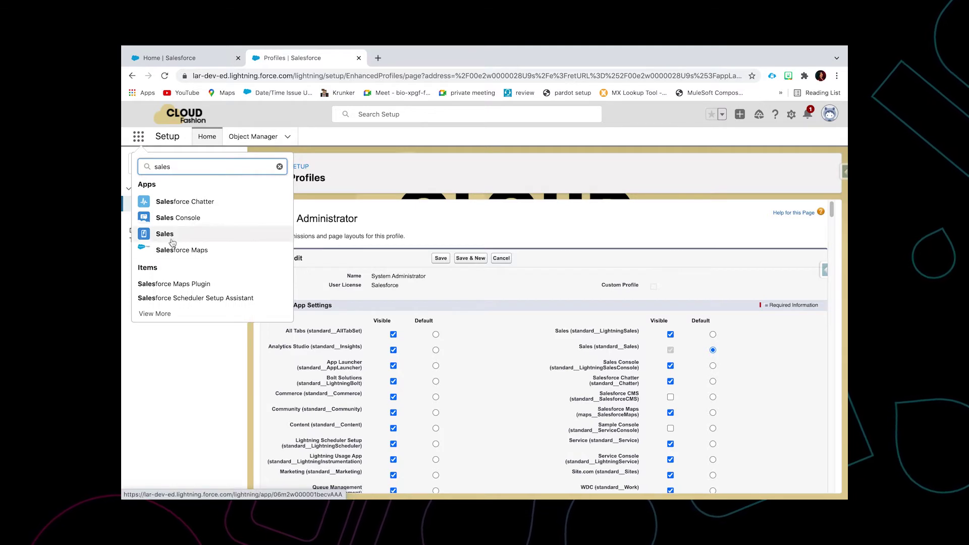
# Step: Switch to the Sales app, then launch Setup in a new tab from the gear menu
pyautogui.click(165, 234)
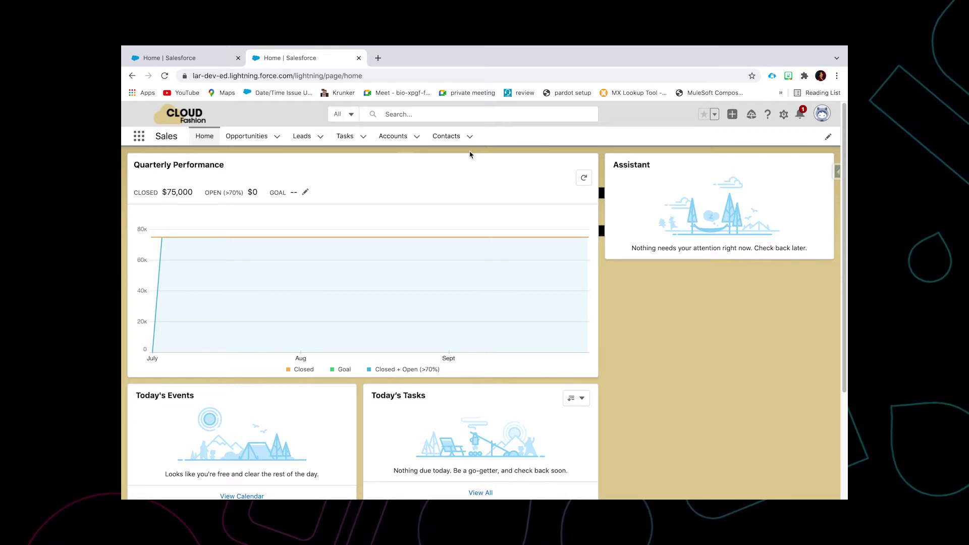
pyautogui.click(784, 114)
pyautogui.click(746, 147)
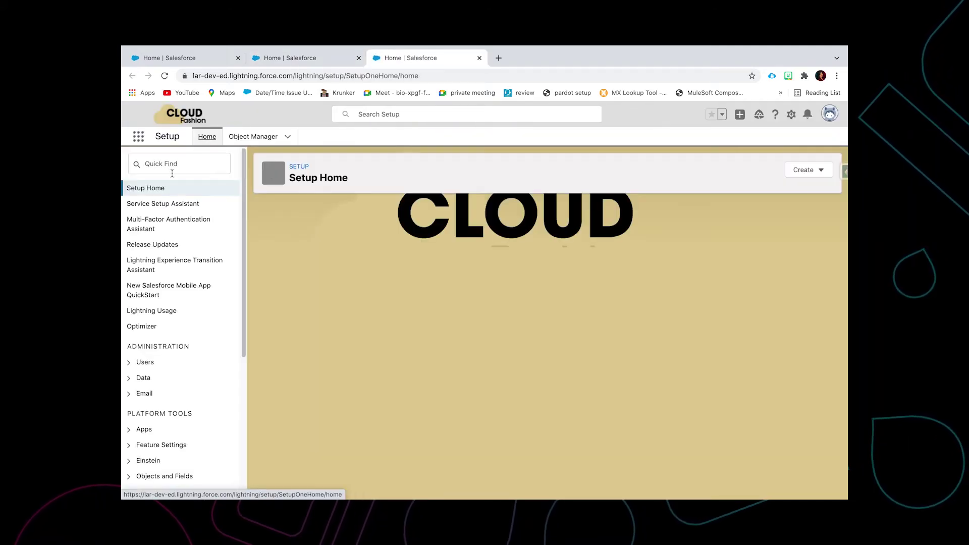
# Step: Search Setup for 'app man' and open the App Manager list of apps
pyautogui.click(168, 163)
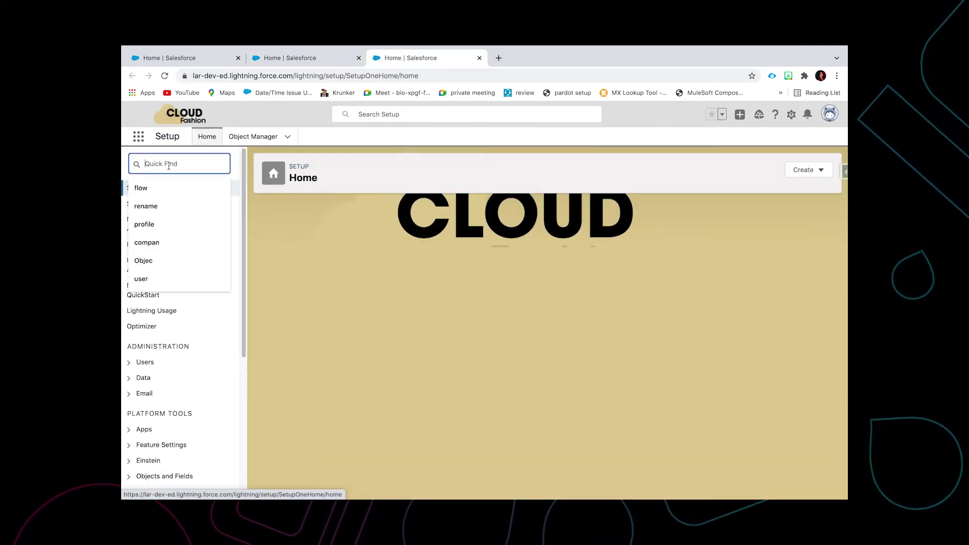
pyautogui.write('a')
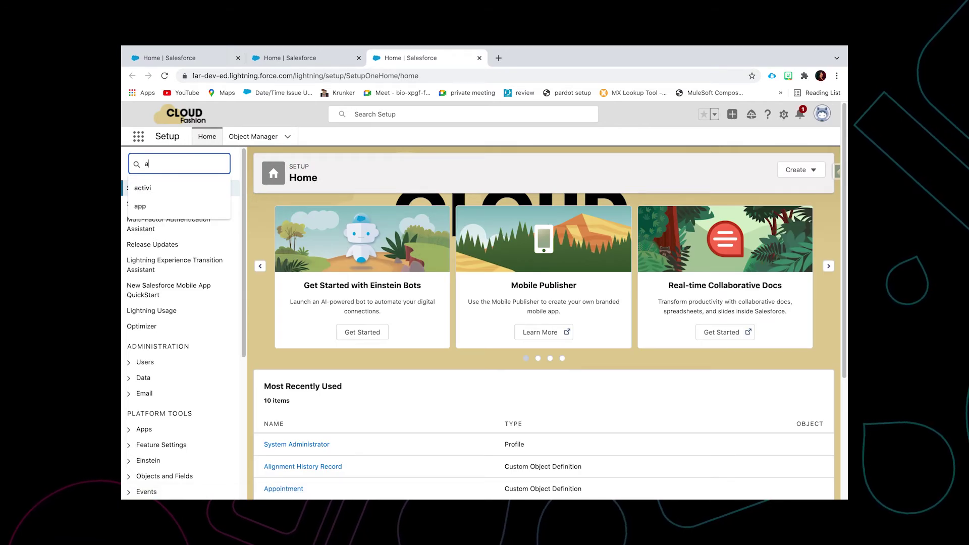
pyautogui.write('pp ma')
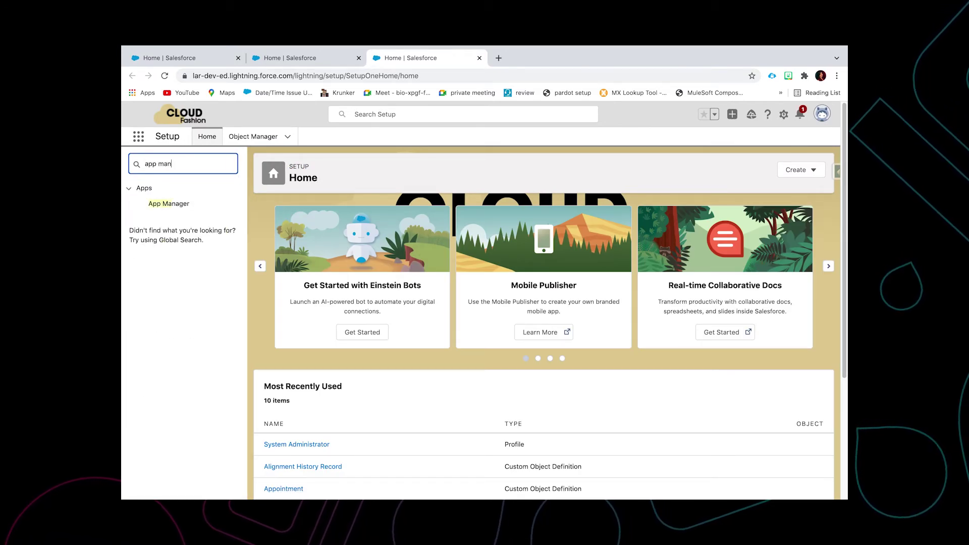
pyautogui.write('n')
pyautogui.click(169, 203)
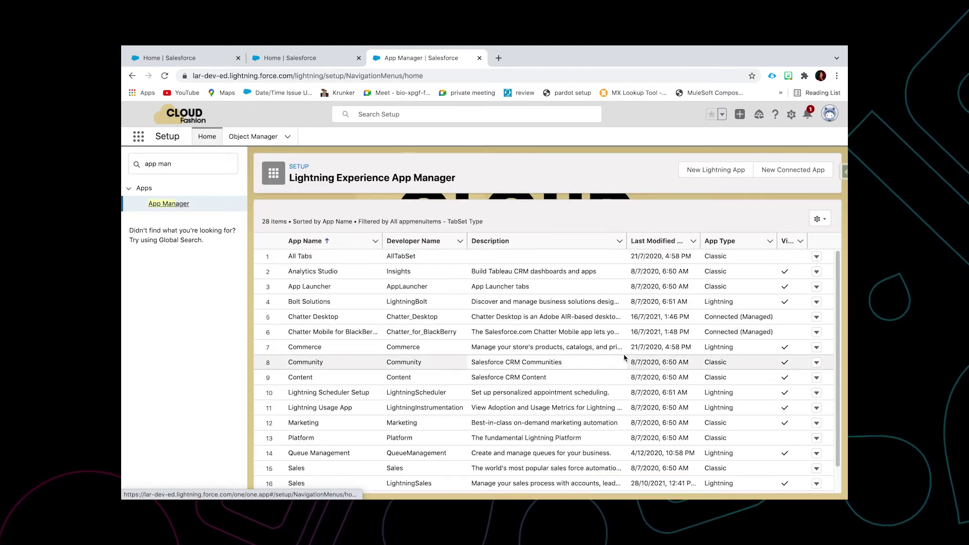
pyautogui.scroll(-1, 629, 371)
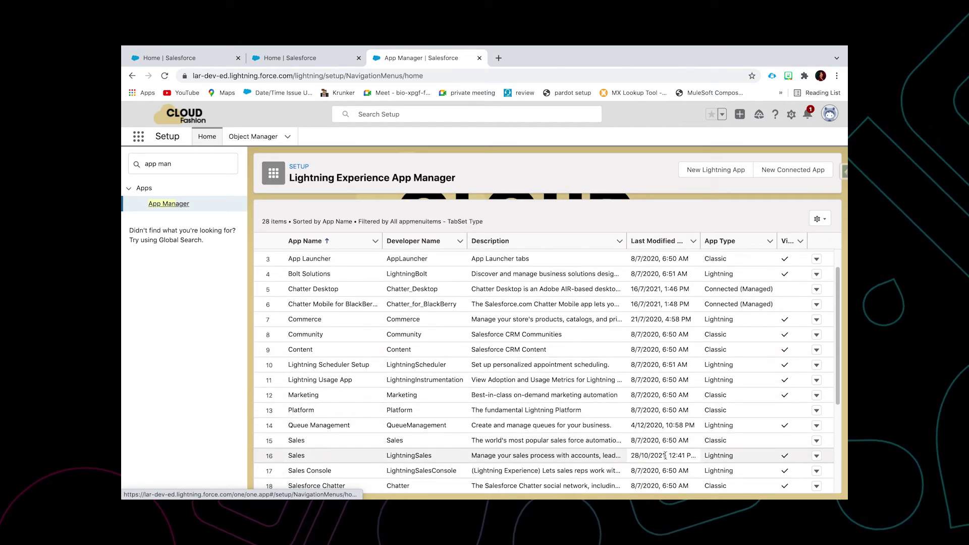
# Step: Edit the Lightning Sales app, move Reports into Selected Items, and save
pyautogui.click(816, 456)
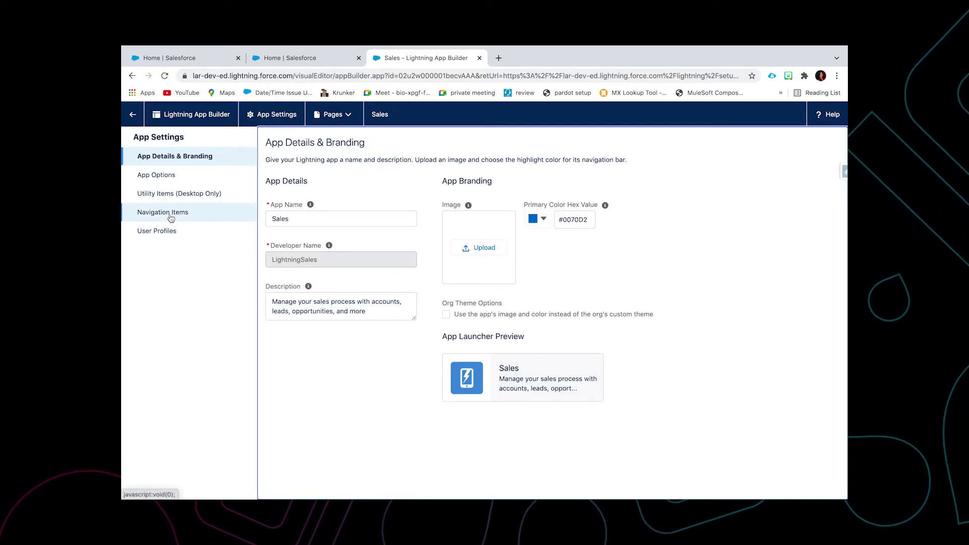
pyautogui.click(170, 214)
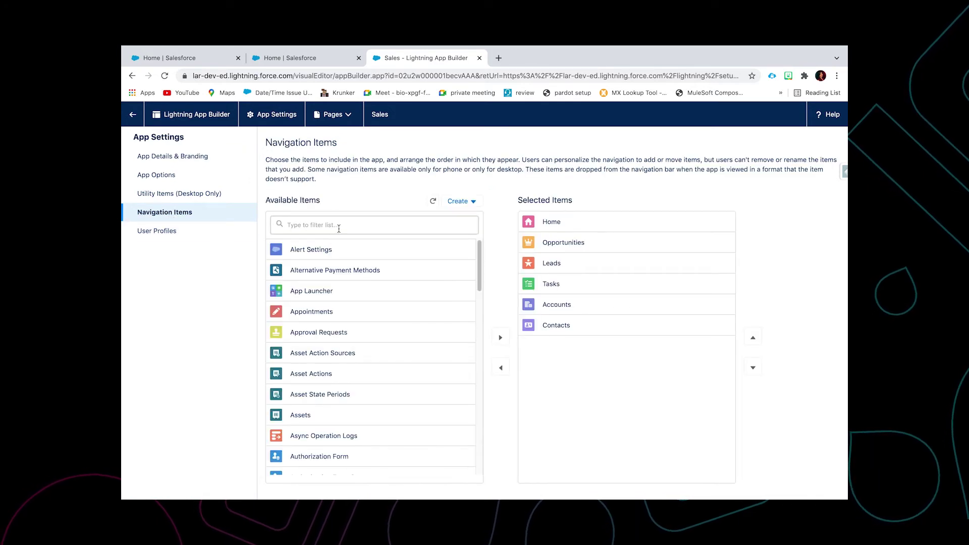
pyautogui.click(339, 225)
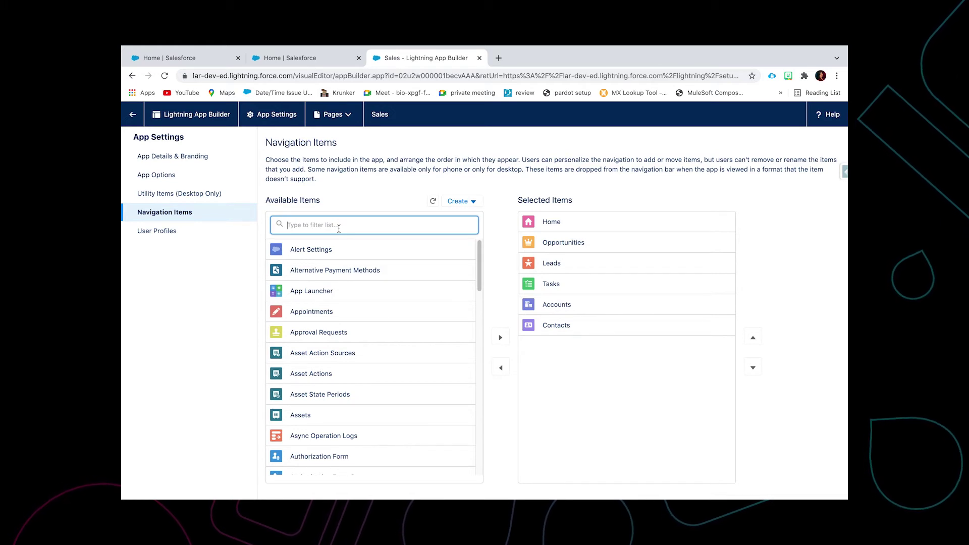
pyautogui.write('reports')
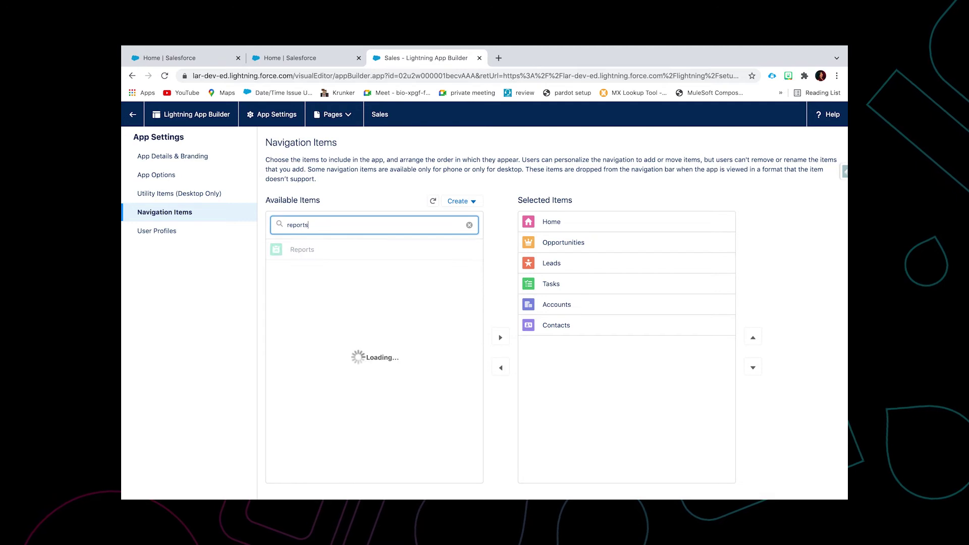
pyautogui.click(324, 253)
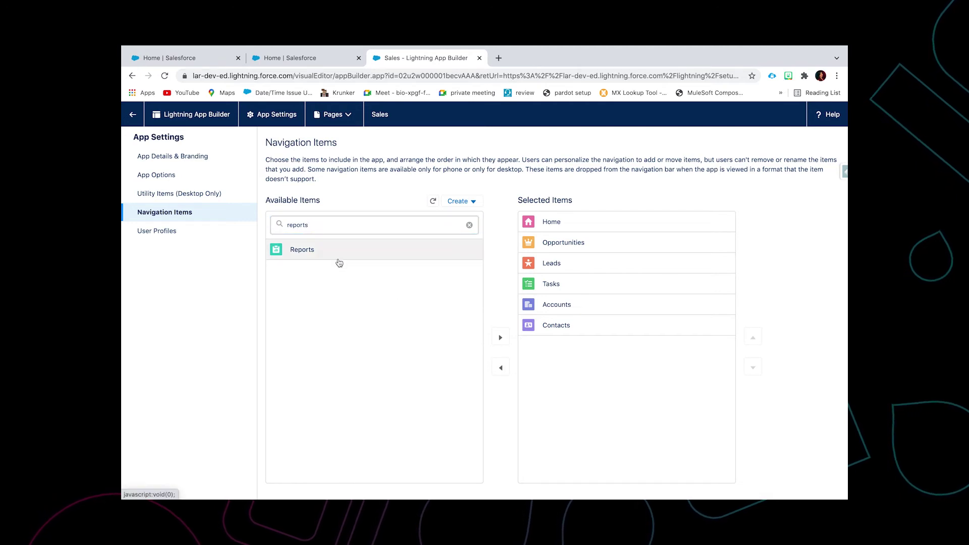
pyautogui.click(501, 339)
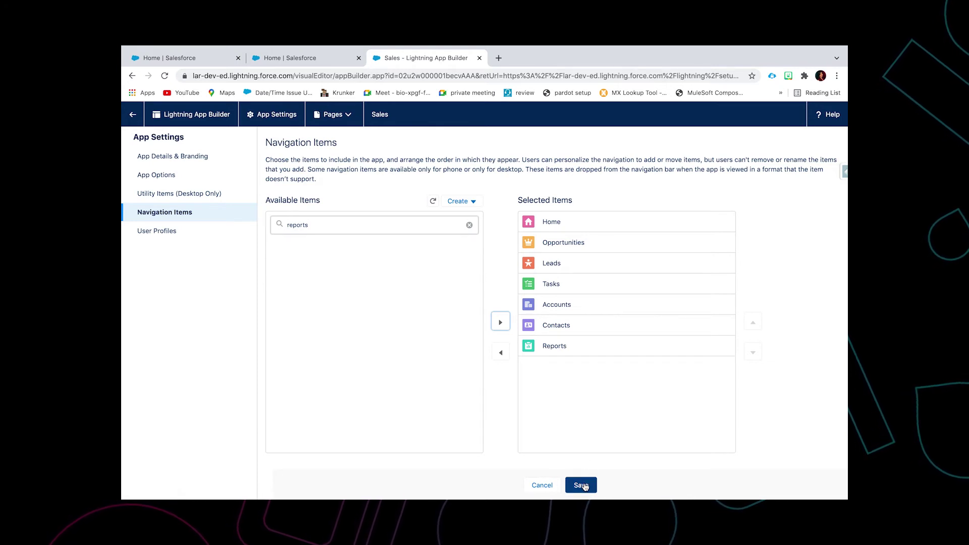
pyautogui.click(583, 486)
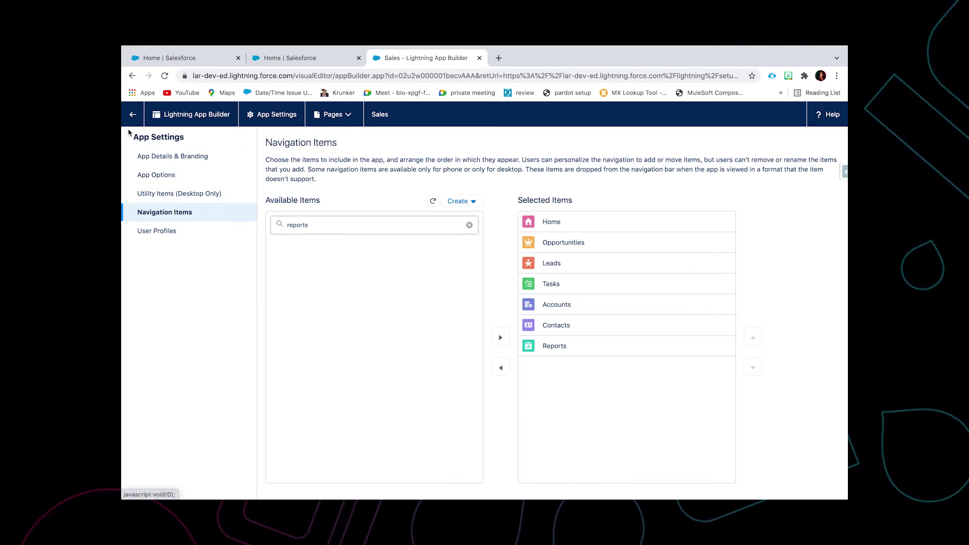
# Step: Return to App Manager, reopen the Sales app from the App Launcher, and reload it twice
pyautogui.click(132, 115)
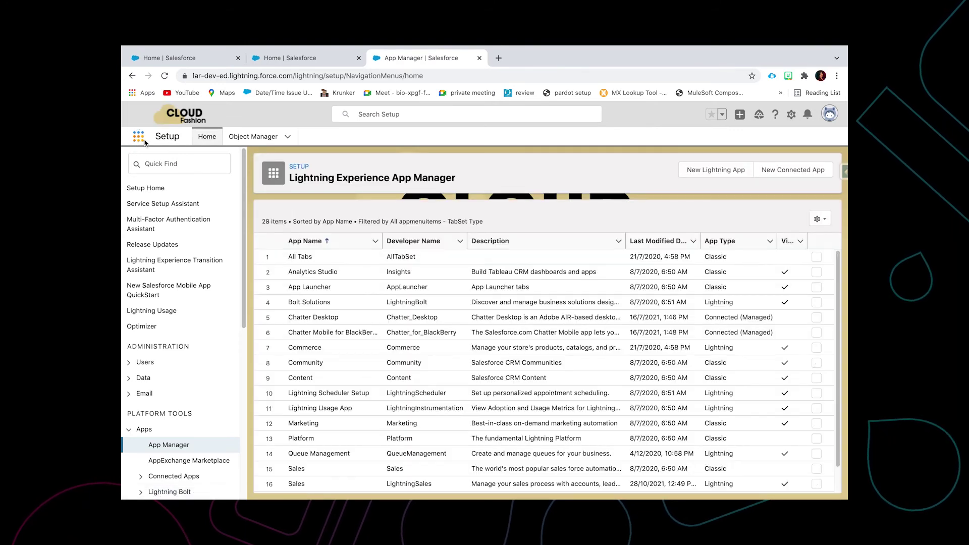
pyautogui.click(138, 137)
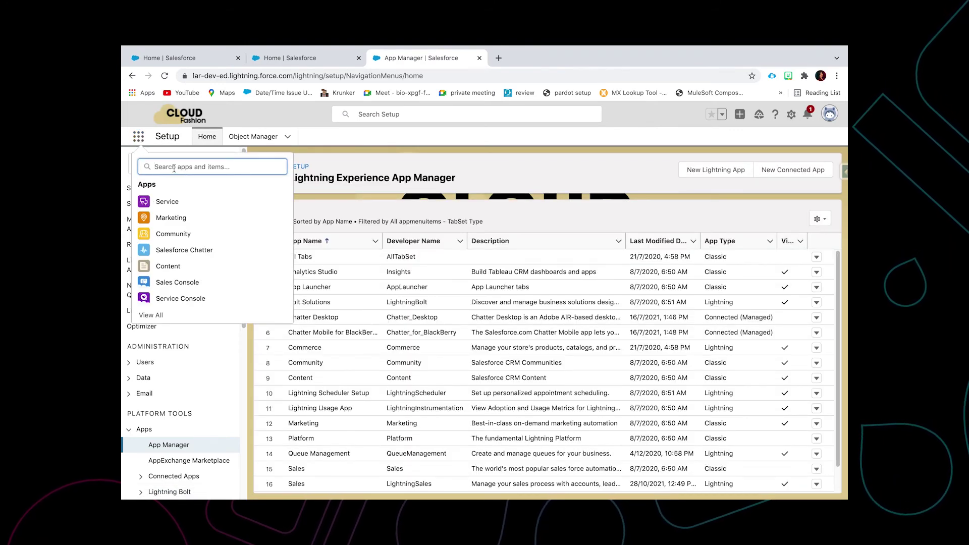
pyautogui.write('sales')
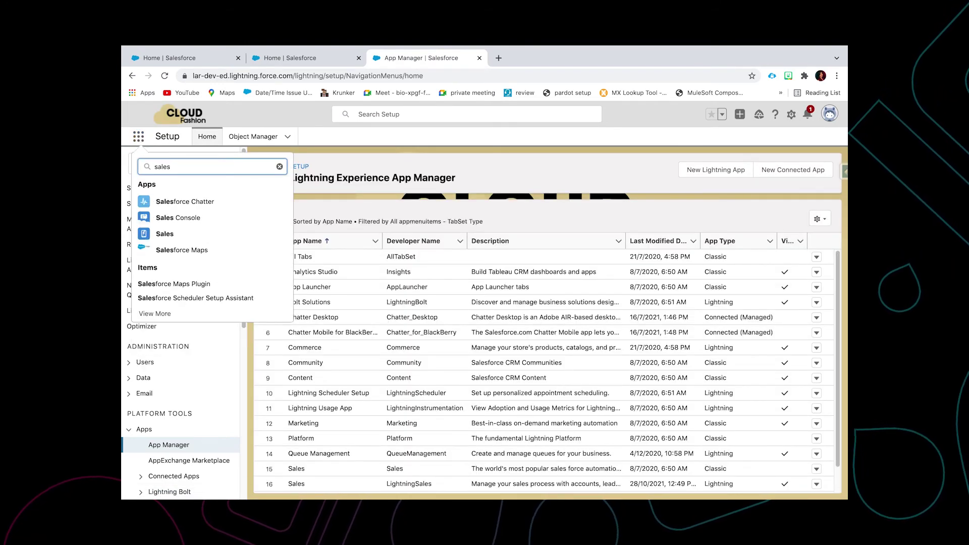
pyautogui.click(164, 233)
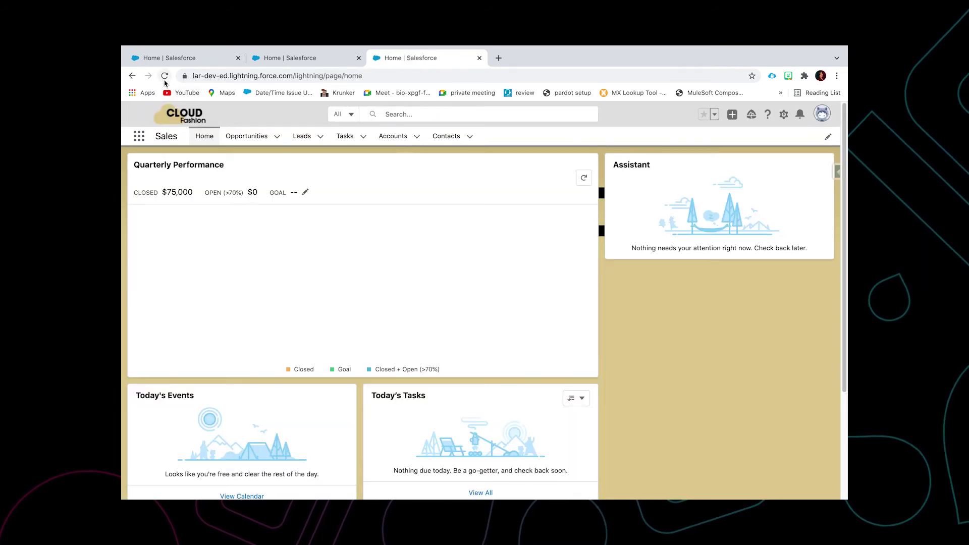
pyautogui.click(165, 76)
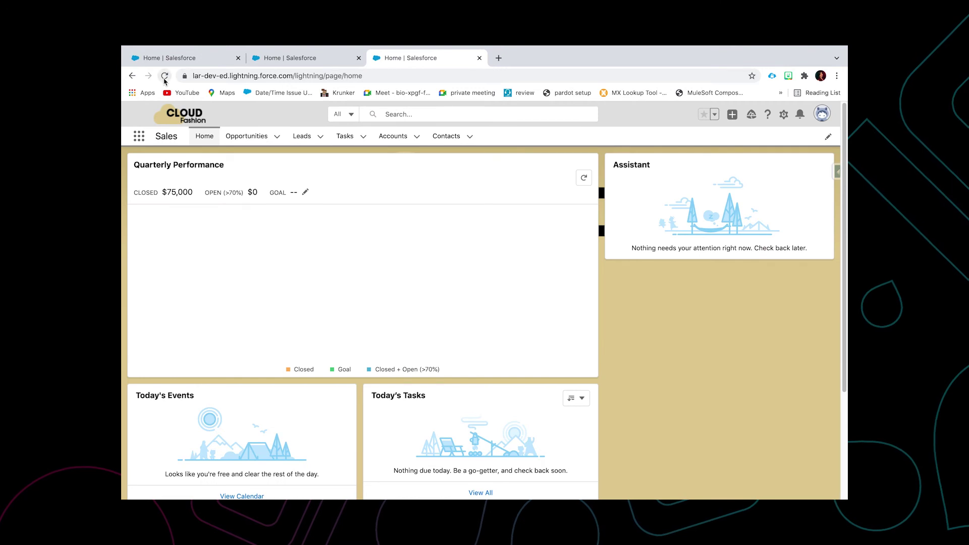
pyautogui.click(165, 75)
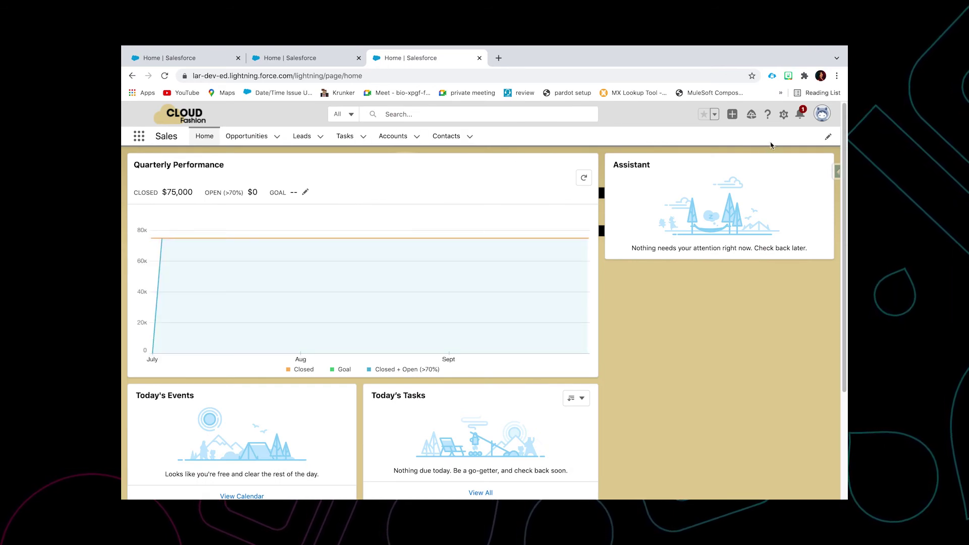
# Step: Log out, then sign in with another user's saved username and password
pyautogui.click(821, 114)
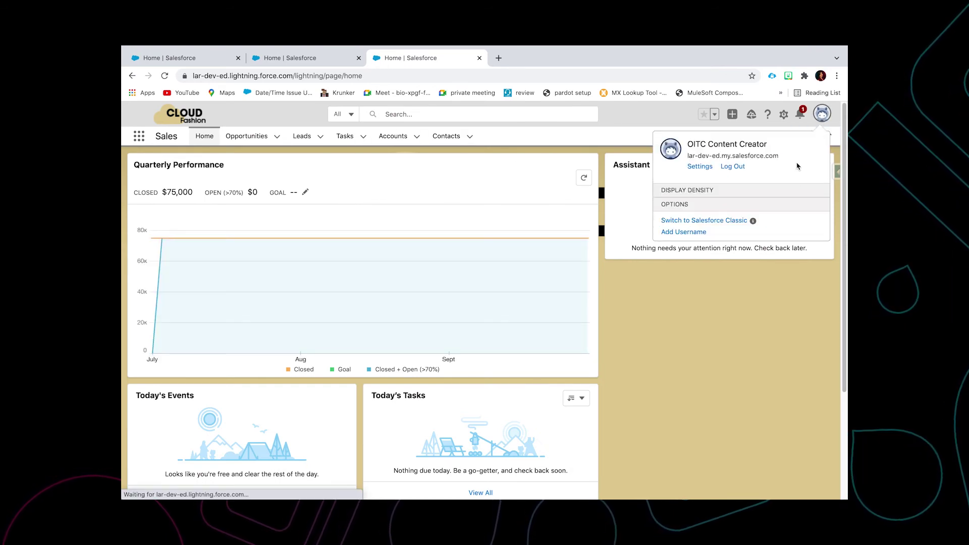
pyautogui.click(733, 167)
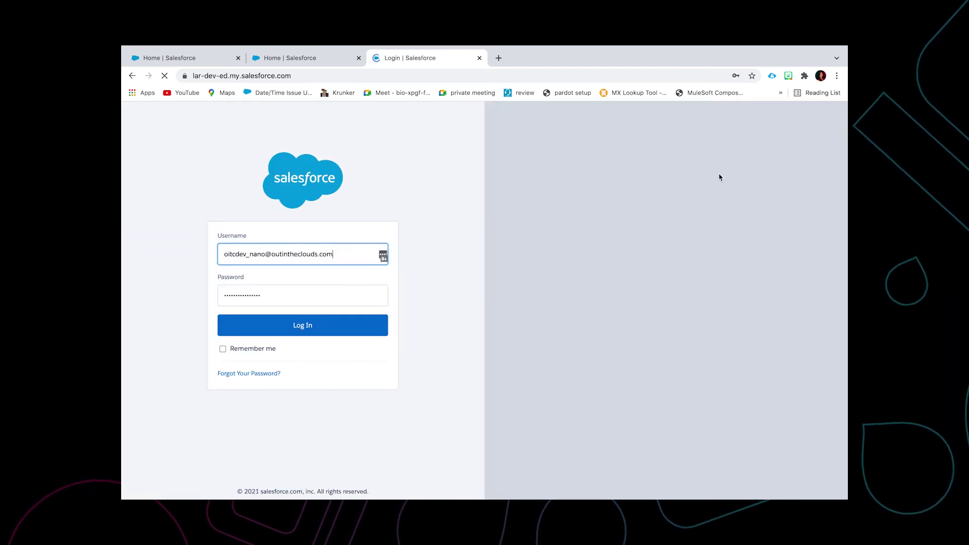
pyautogui.tripleClick(278, 253)
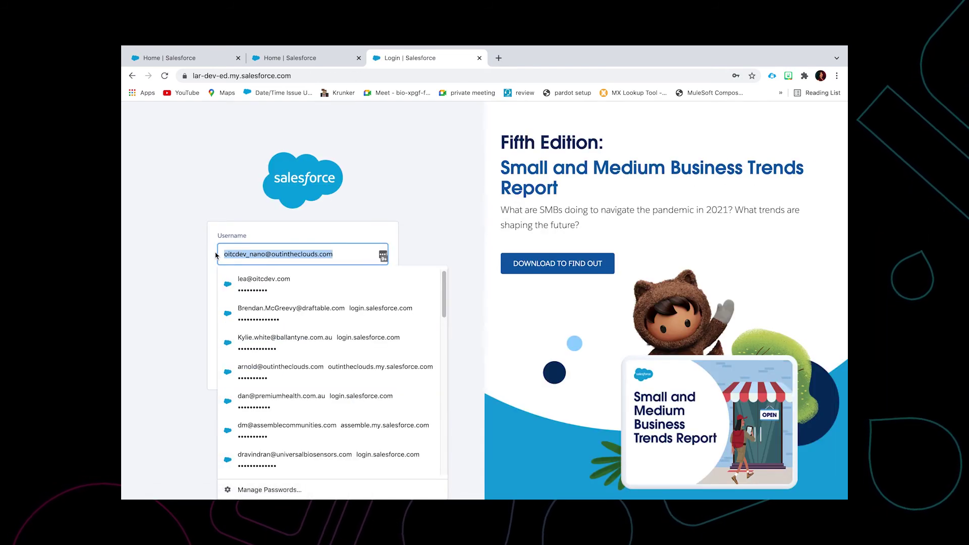
pyautogui.press('BackSpace')
pyautogui.write('lea')
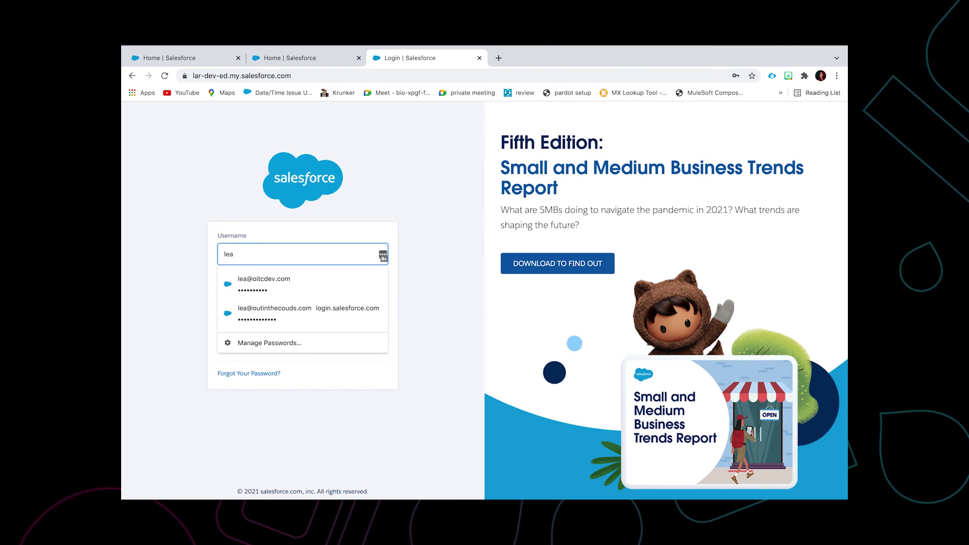
pyautogui.click(264, 284)
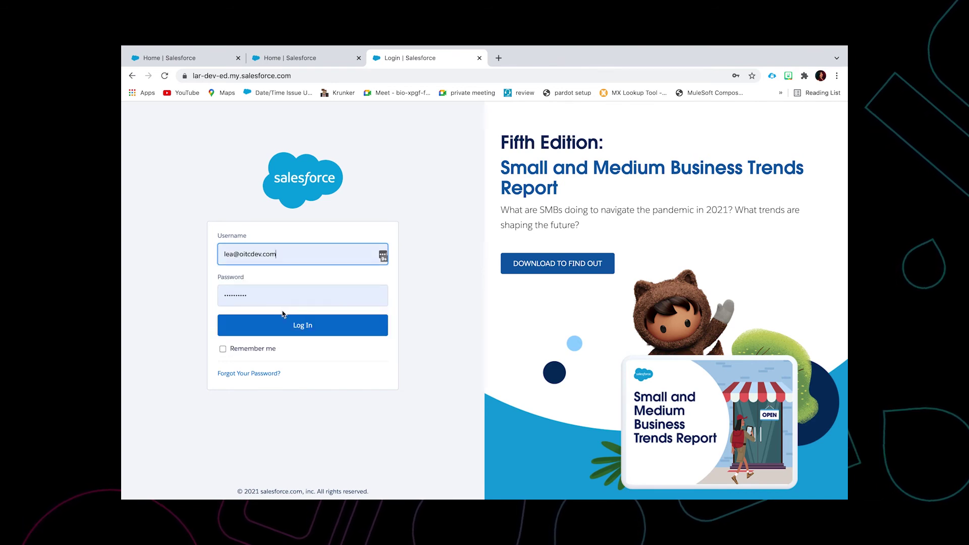
pyautogui.tripleClick(302, 295)
pyautogui.write('••')
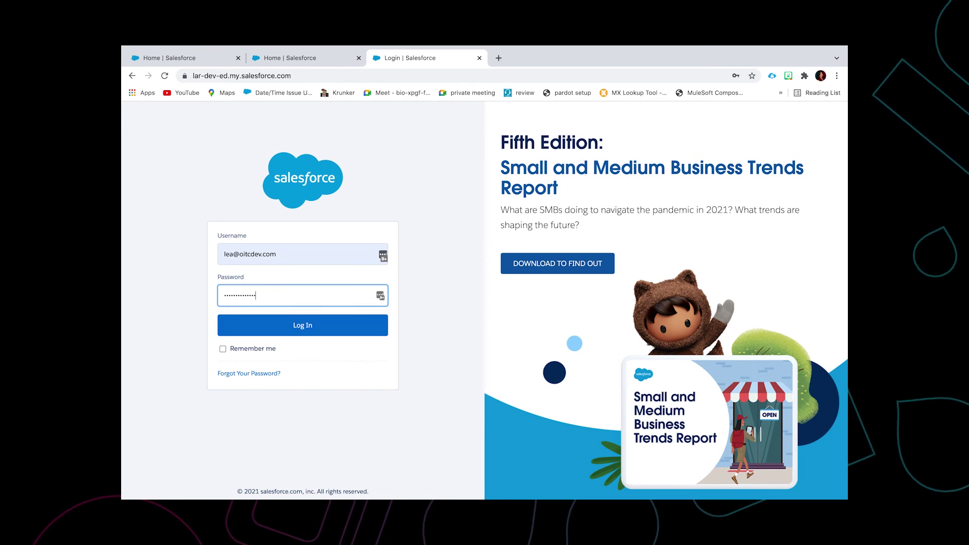
pyautogui.press('Return')
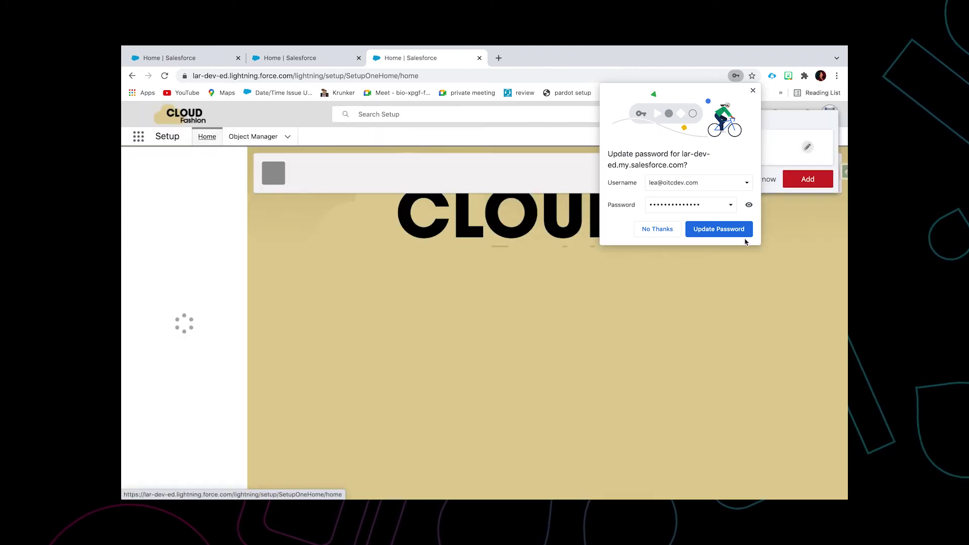
# Step: Dismiss the browser's password-saving prompt
pyautogui.click(667, 231)
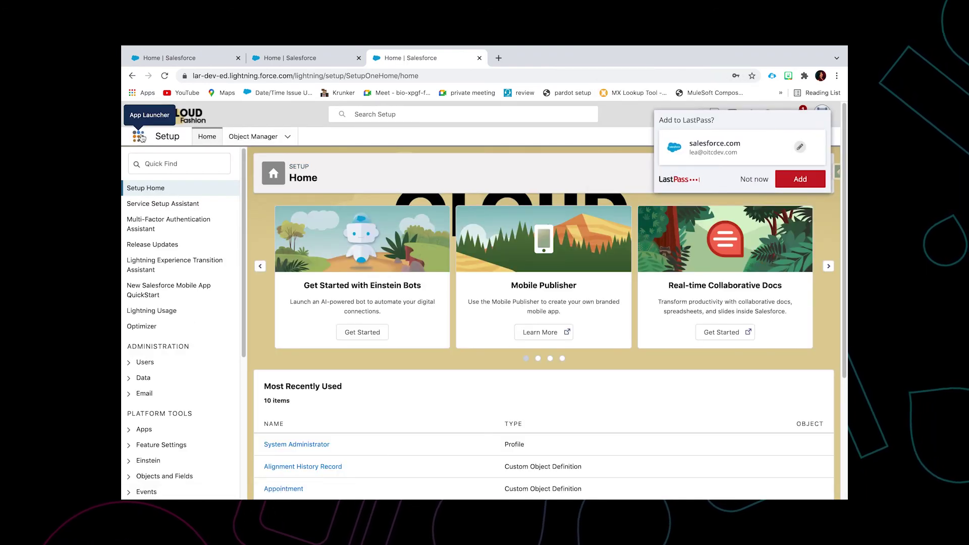